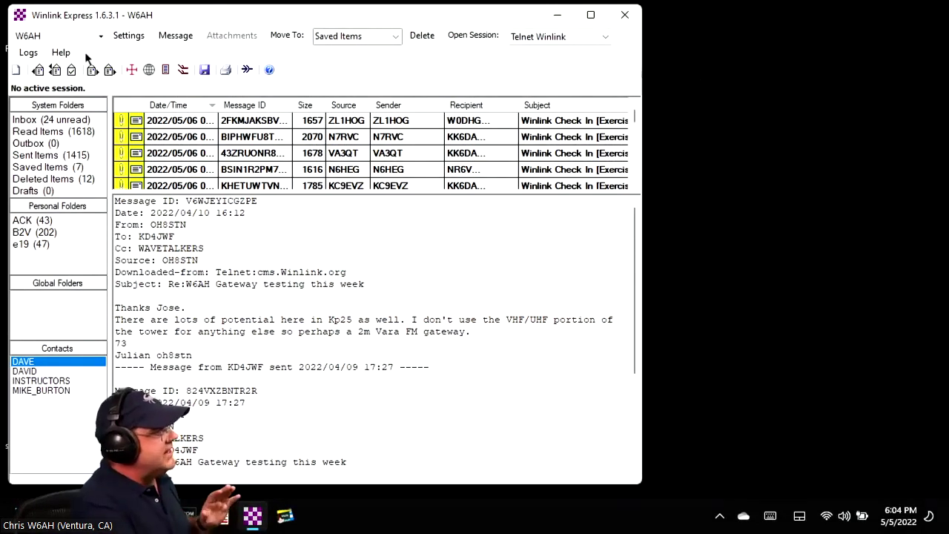
Start a new blank message and bring up its Template Manager.
click(17, 71)
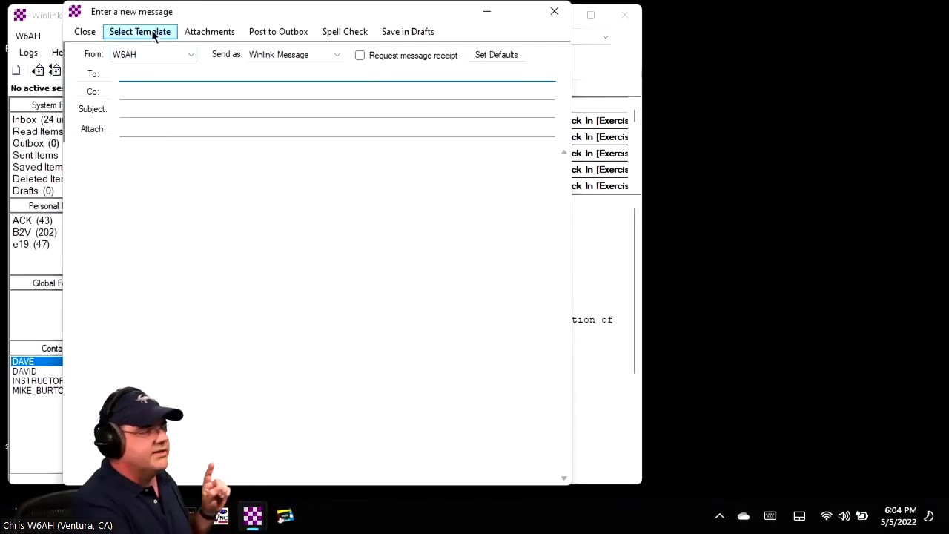
click(141, 31)
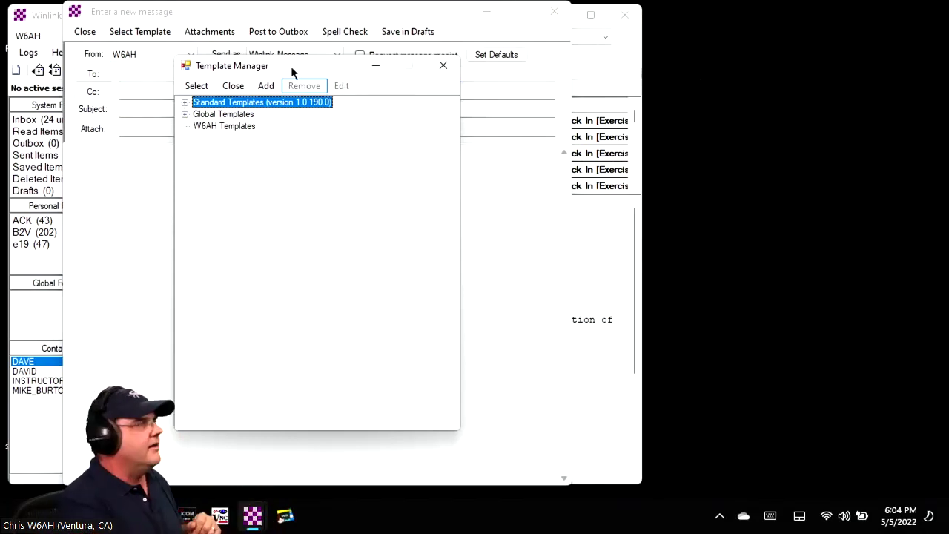
Open the Winlink Check In.txt template from Standard Templates > MAPPING-GIS FORMS.
click(185, 103)
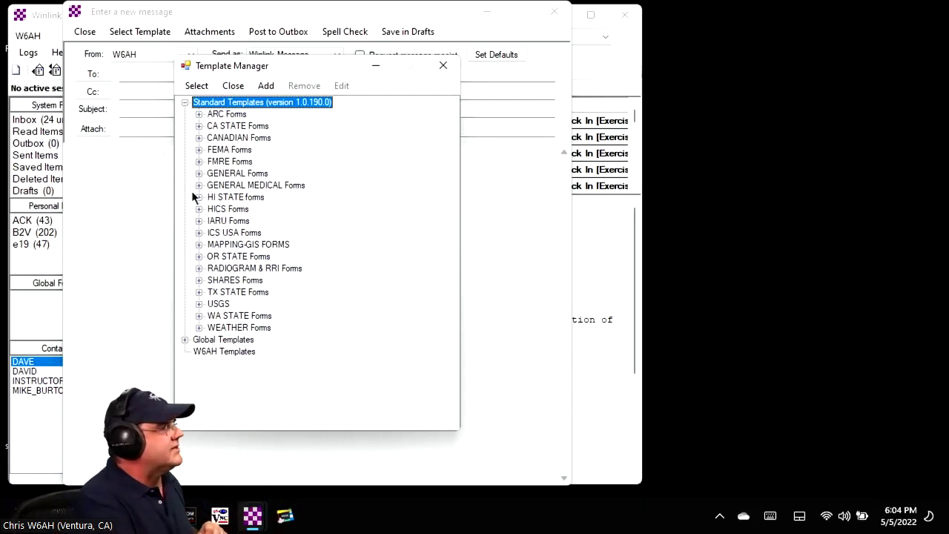
click(199, 244)
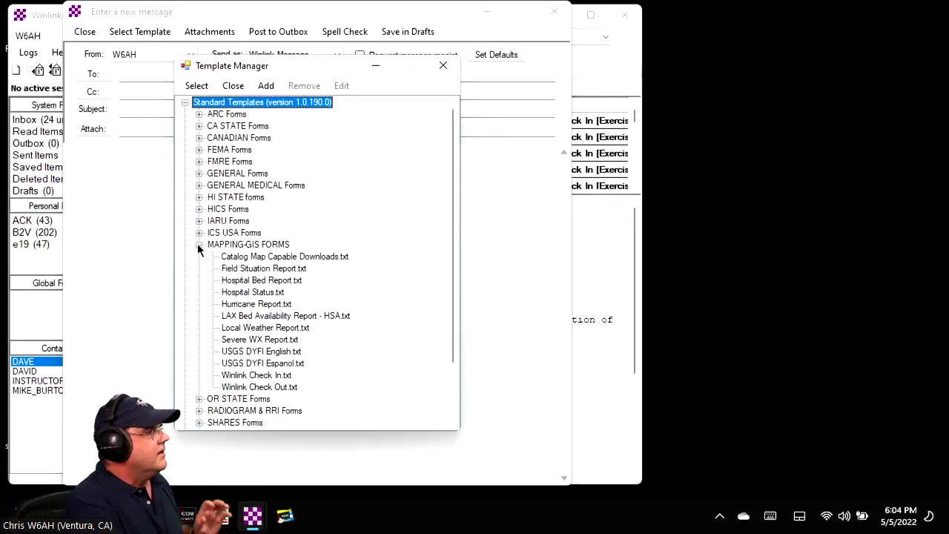
click(234, 376)
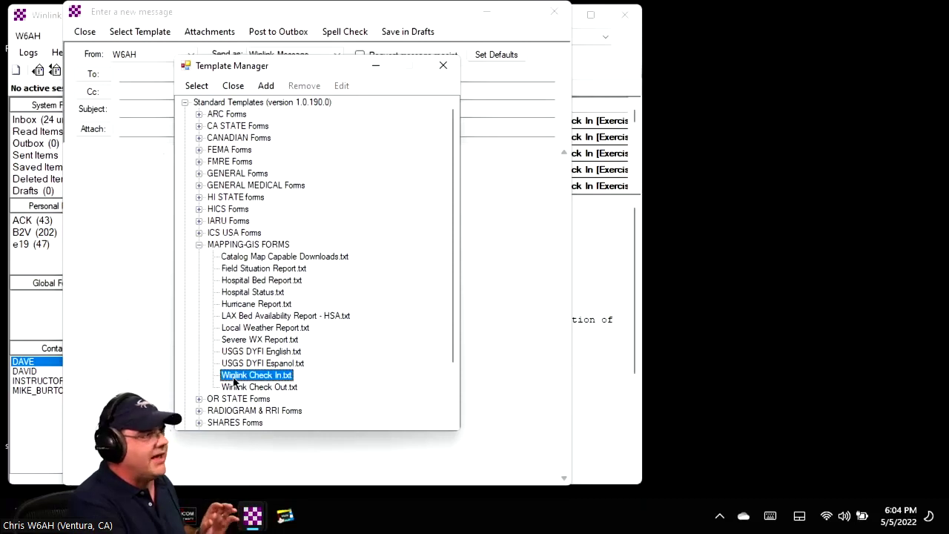
double_click(234, 377)
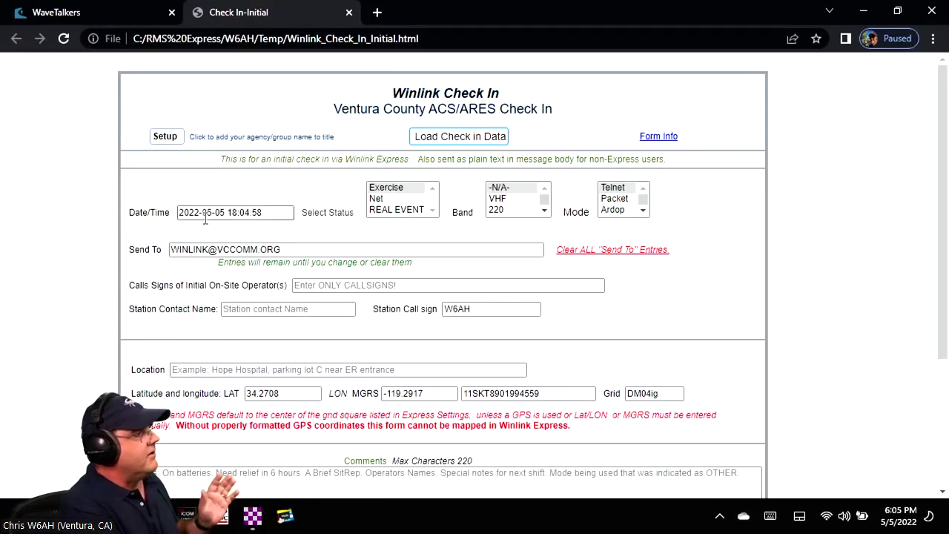
click(215, 213)
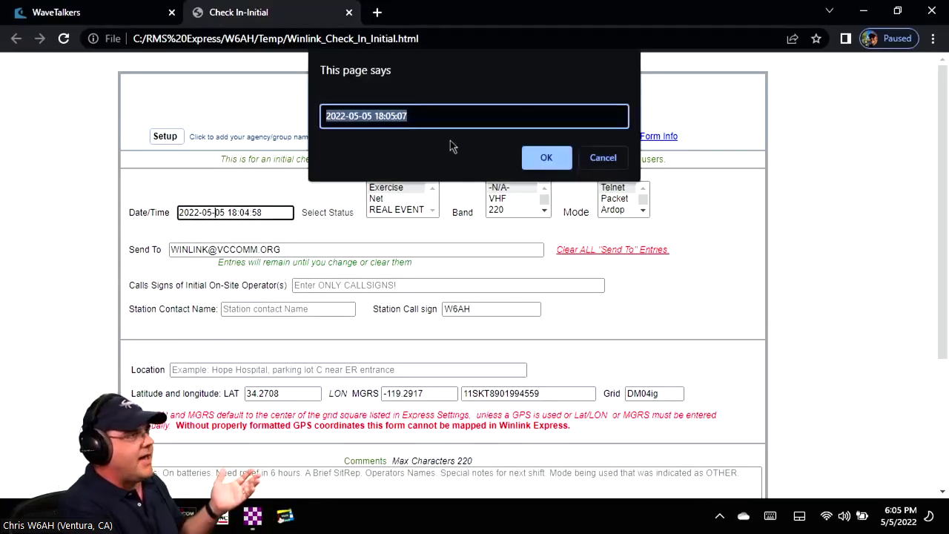
click(539, 158)
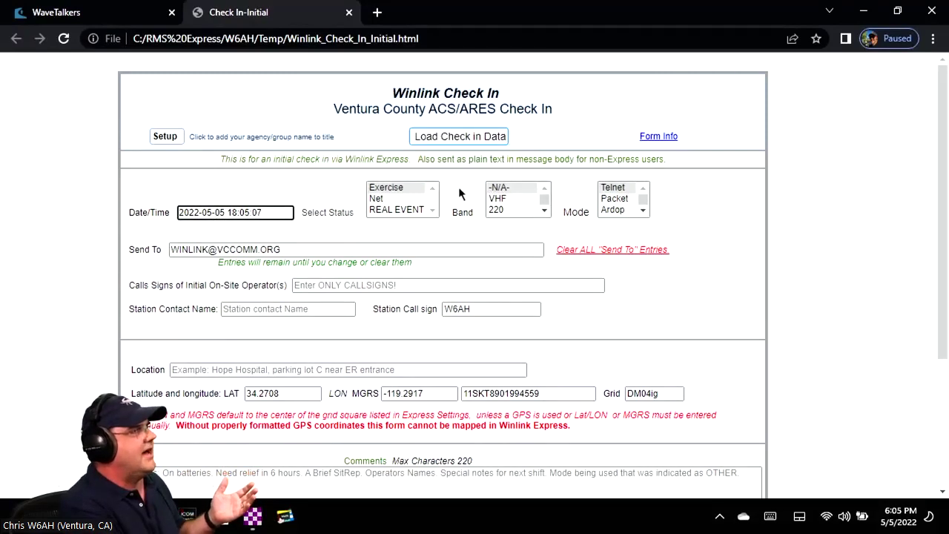
click(404, 190)
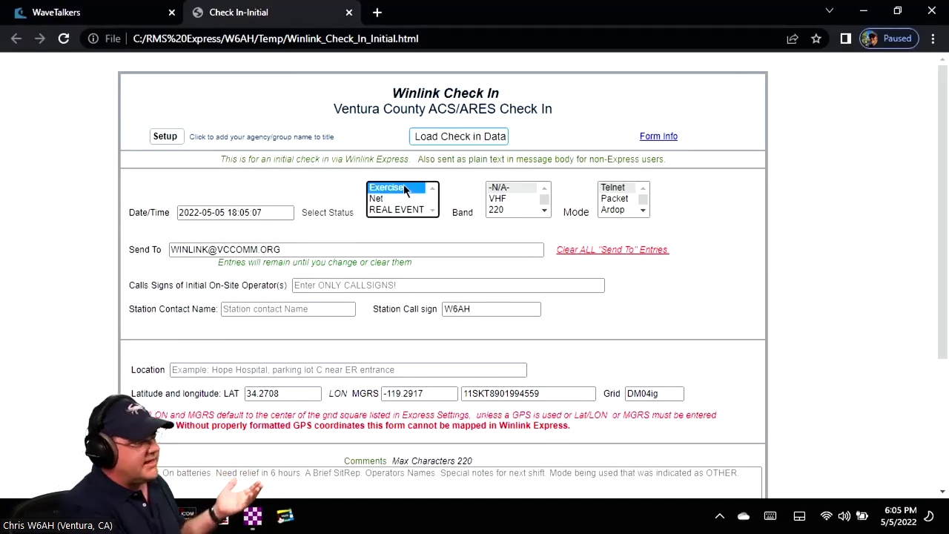
click(500, 189)
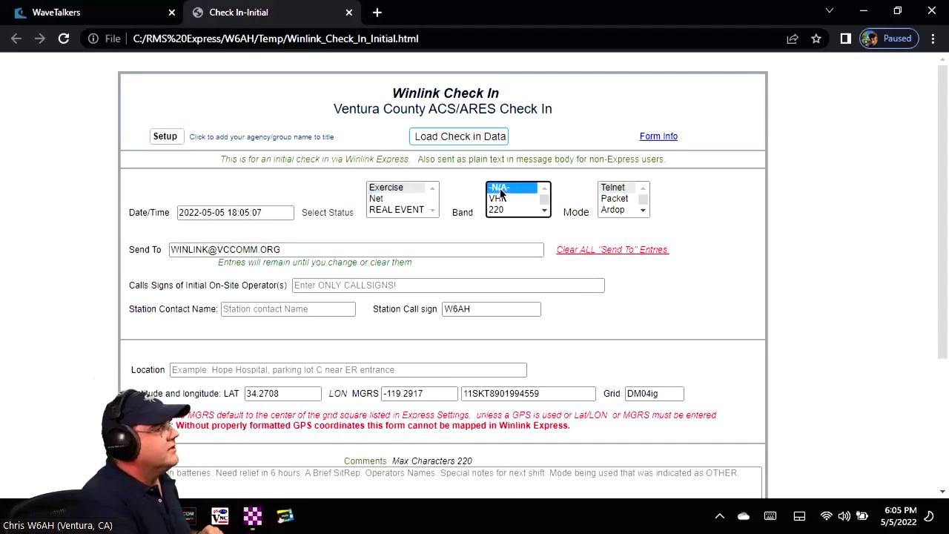
click(605, 189)
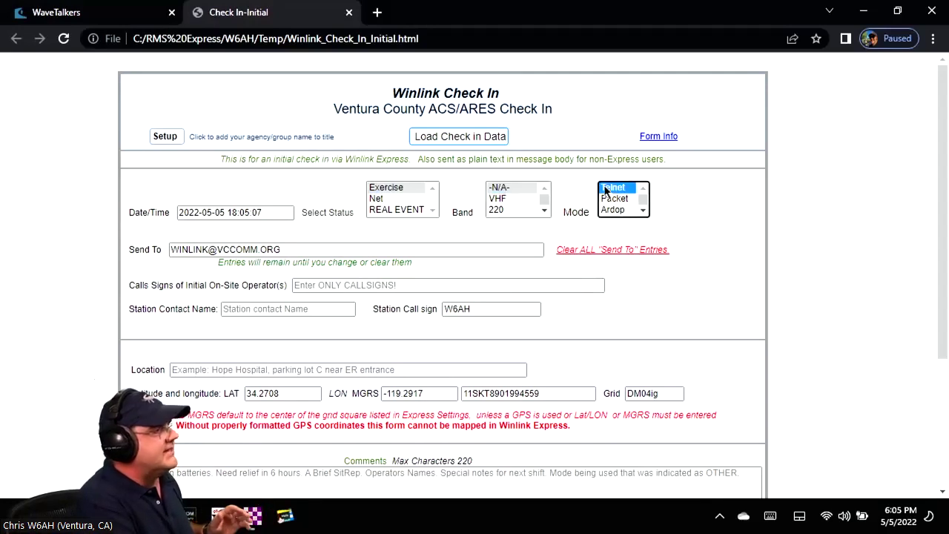
click(436, 250)
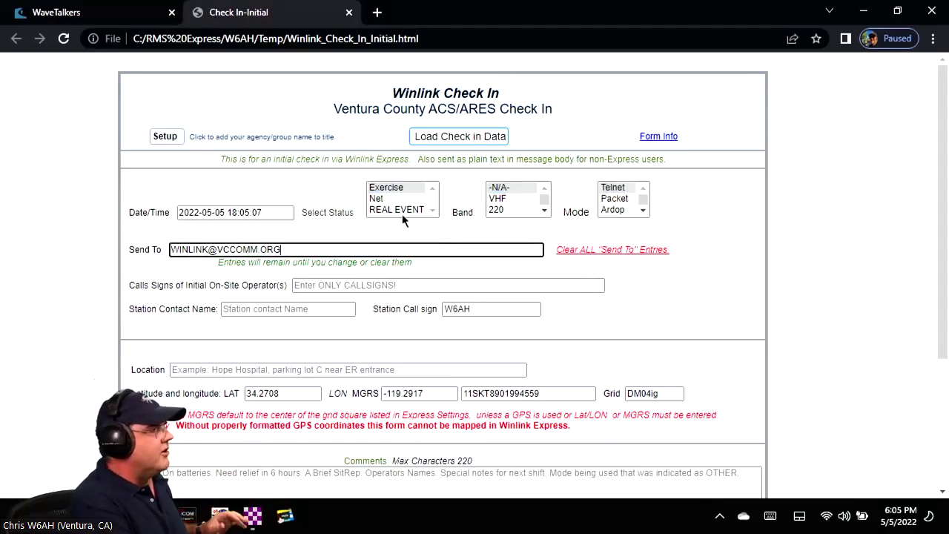
key(shift+Left)
key(shift+Left)
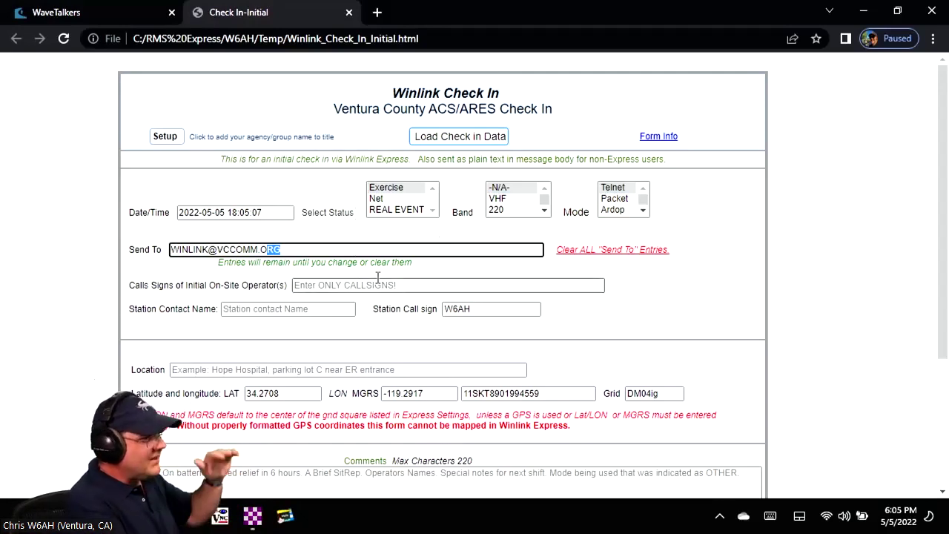
scroll(370, 322, down, 3)
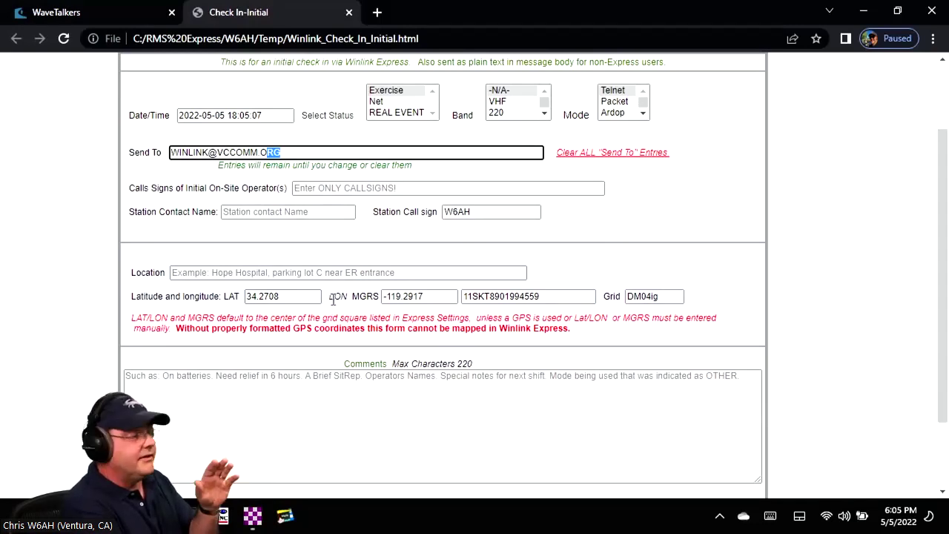
scroll(333, 298, down, 3)
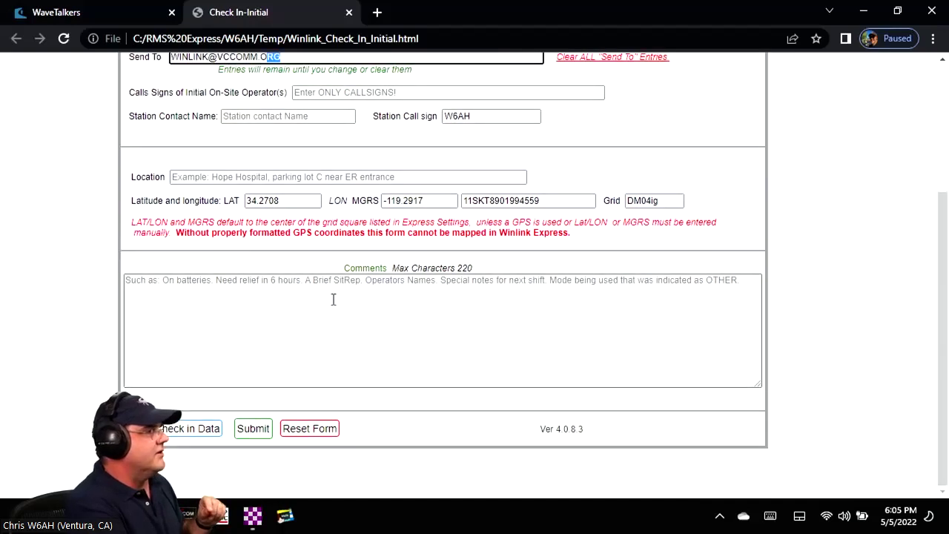
click(313, 327)
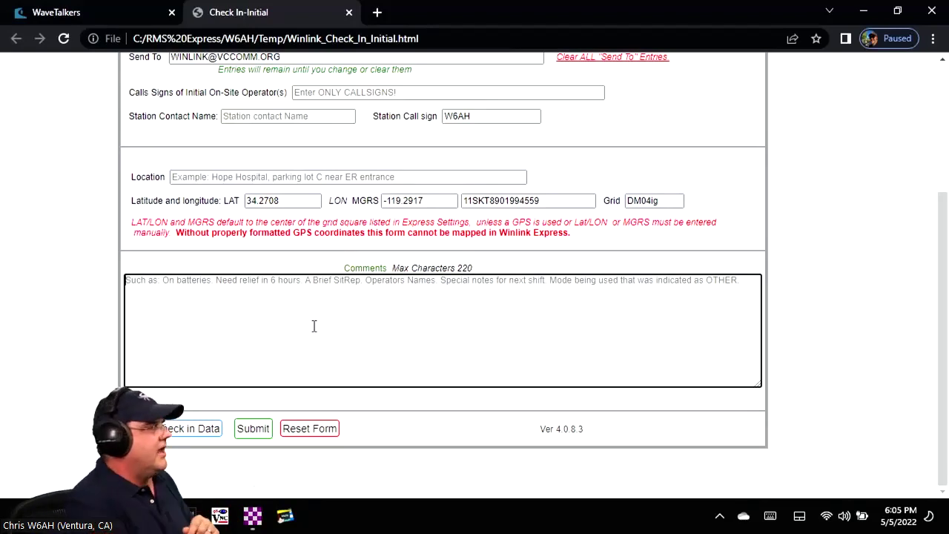
click(259, 430)
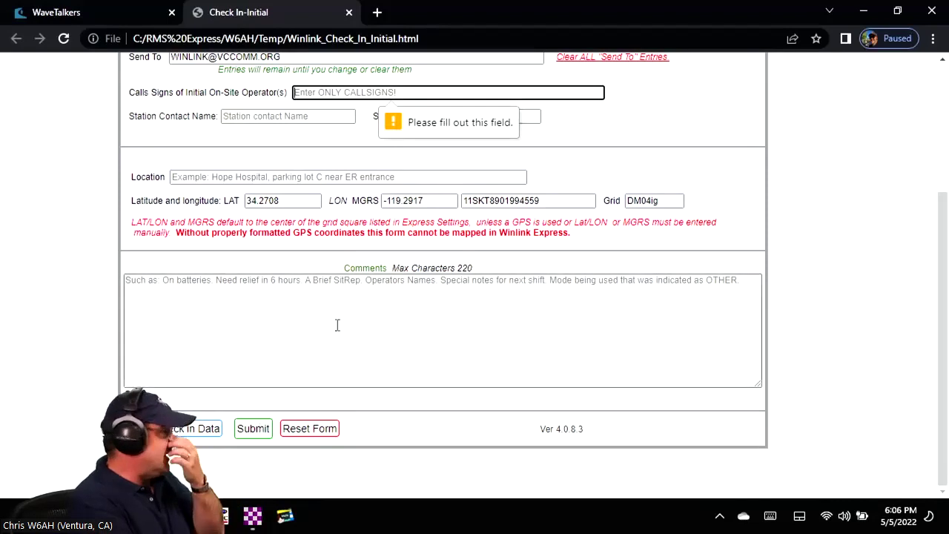
click(469, 362)
scroll(541, 316, up, 3)
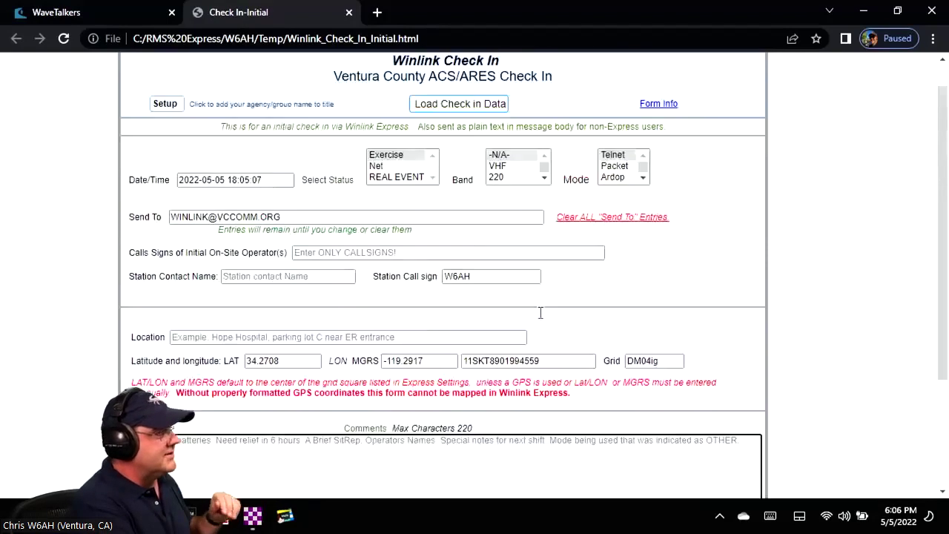
Close the check-in form and blank message, then open a Telnet Winlink session.
click(931, 11)
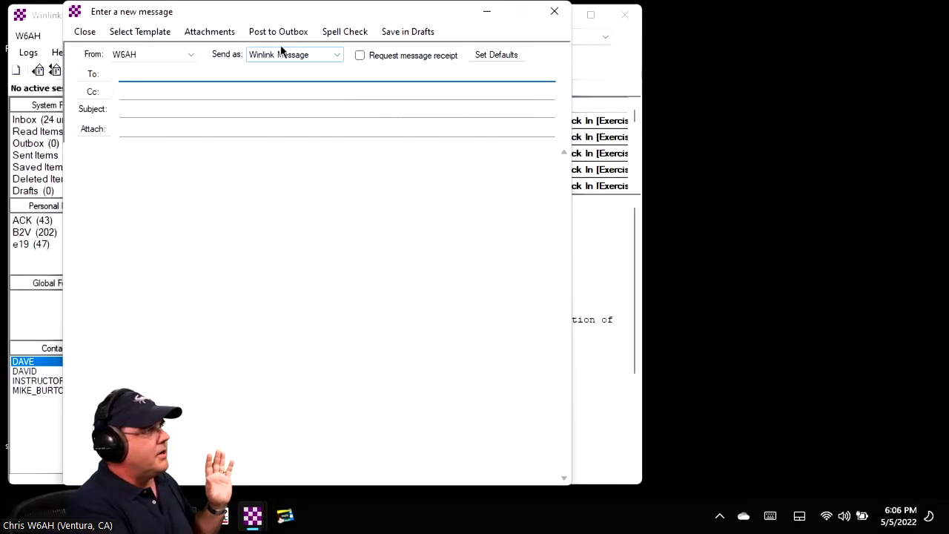
click(554, 12)
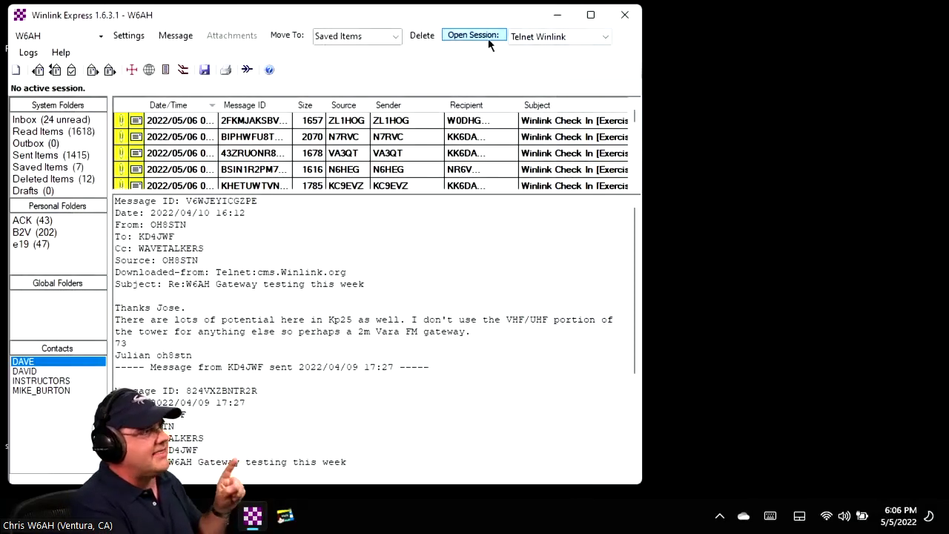
click(534, 39)
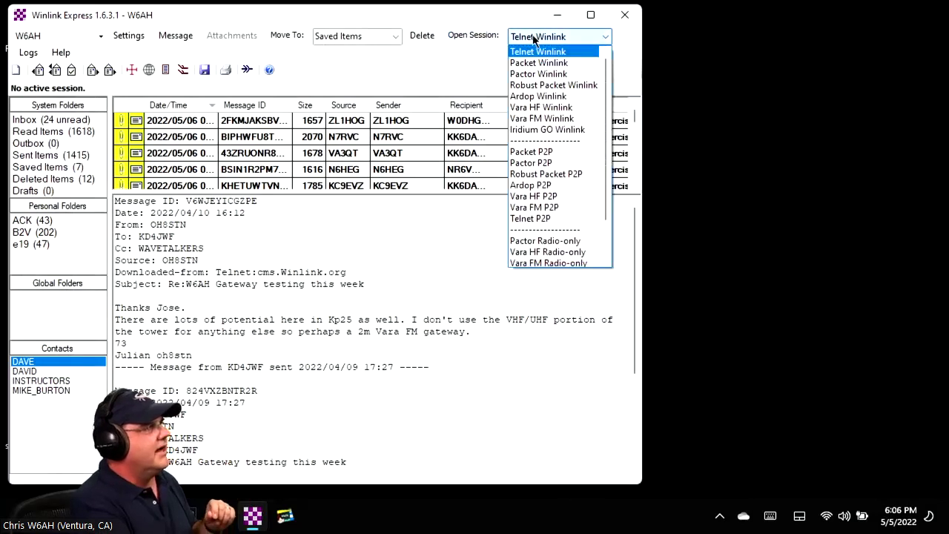
click(532, 37)
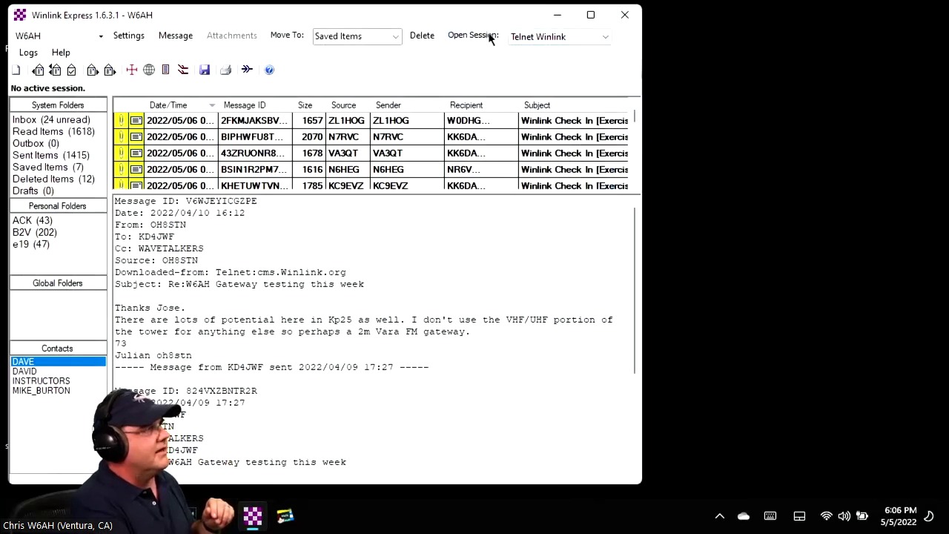
click(490, 37)
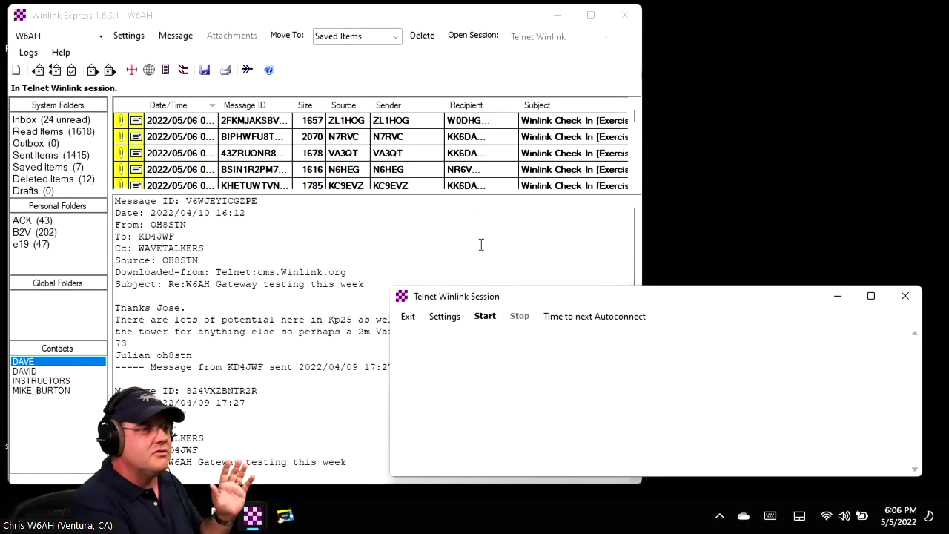
click(485, 316)
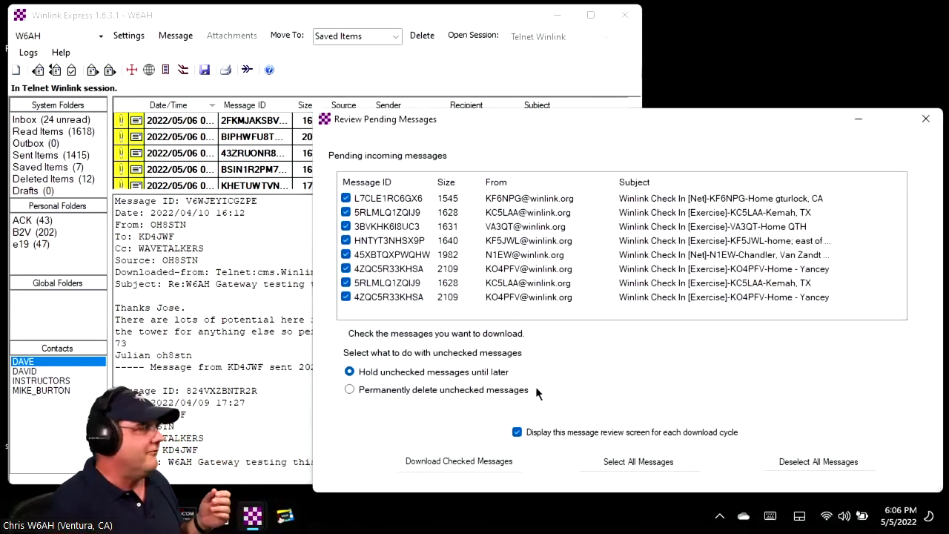
Download the checked pending Winlink Check In messages from the CMS.
click(469, 461)
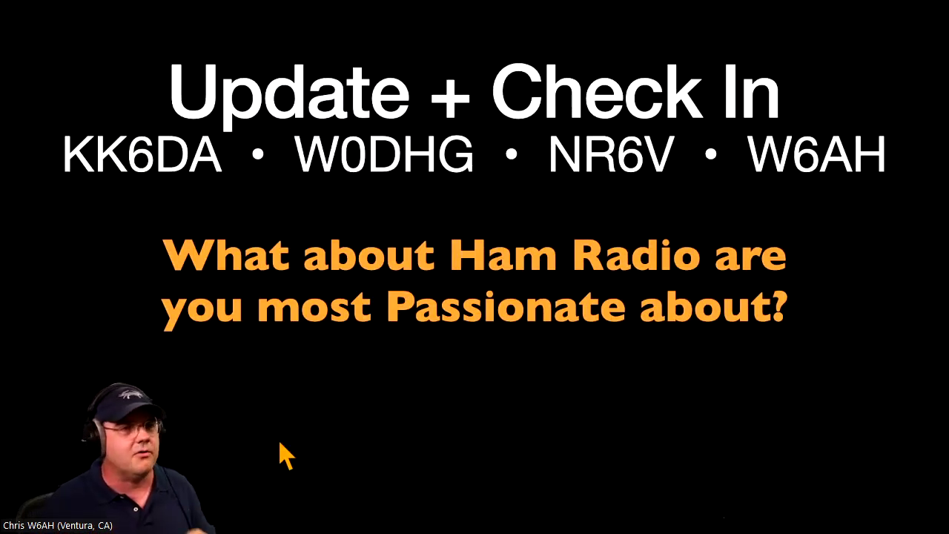
Advance the presentation past the Update + Check In slide.
key(Right)
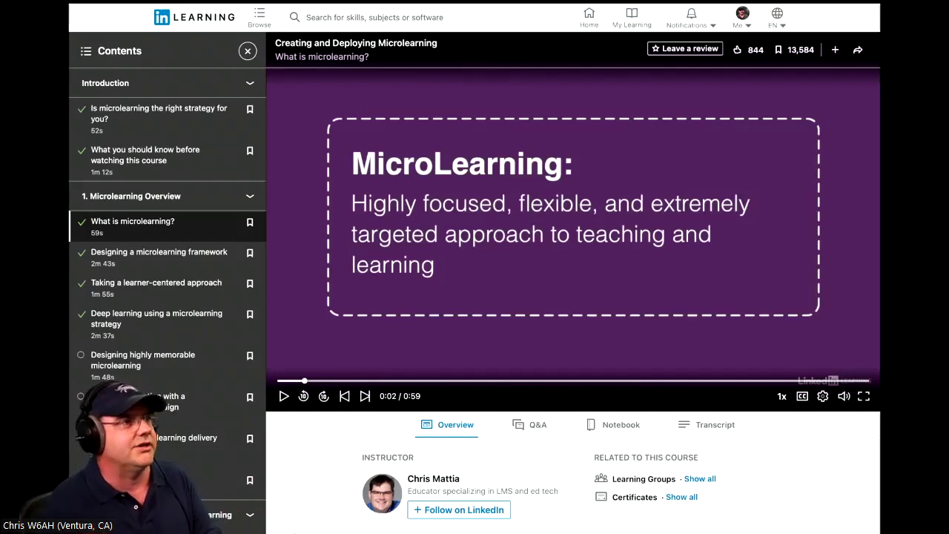
Switch over to the WaveTalkers Technician T1A Quick Review Audio page.
key(alt+Tab)
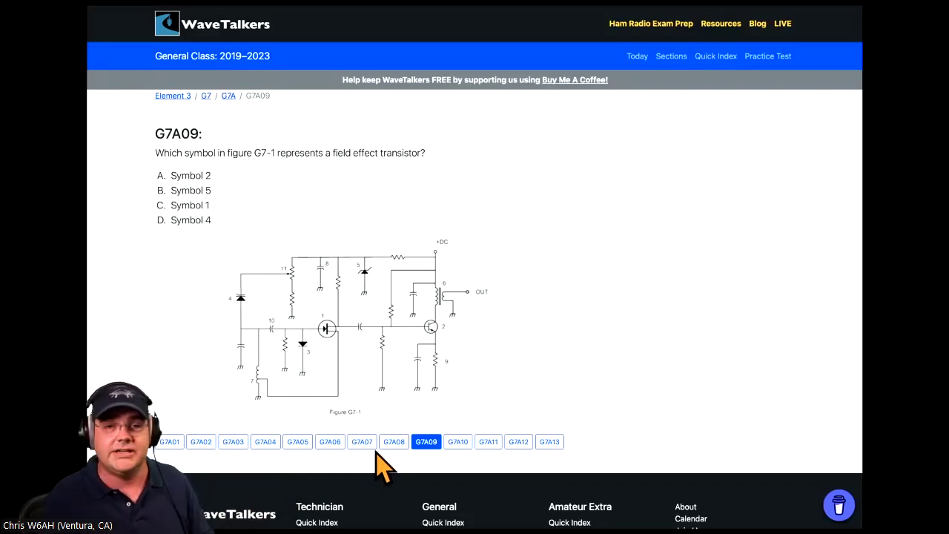
key(ctrl+Tab)
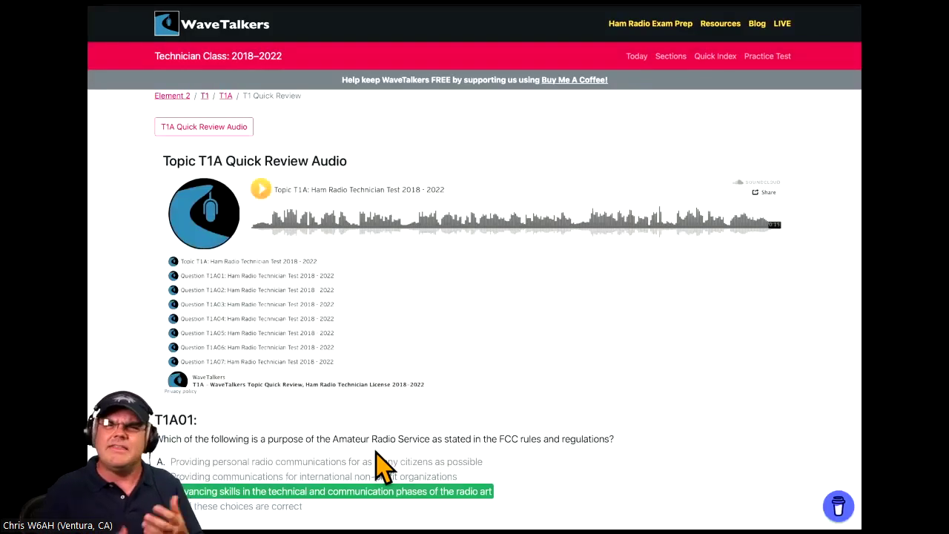